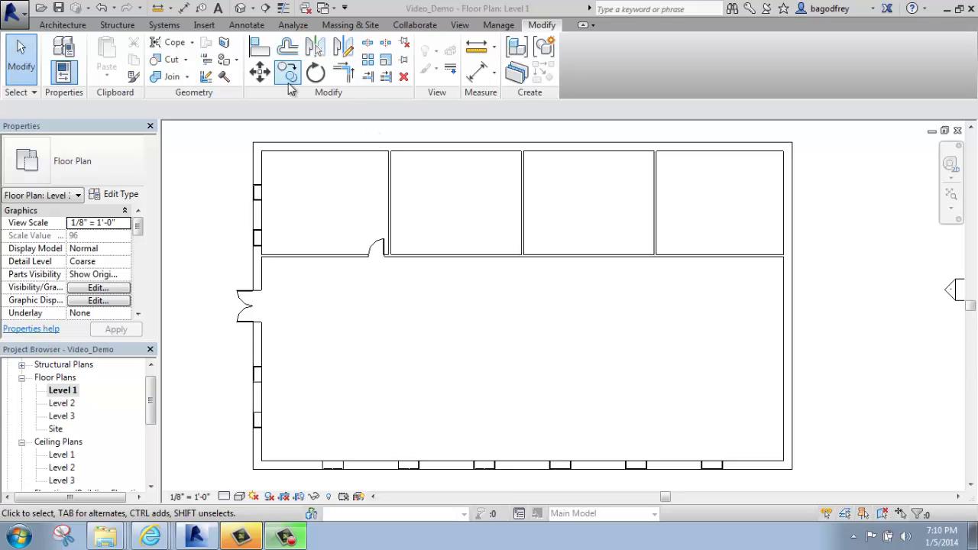
Zoom the Level 1 floor plan in on the door between the top-left room and the large lower room
left_click(678, 214)
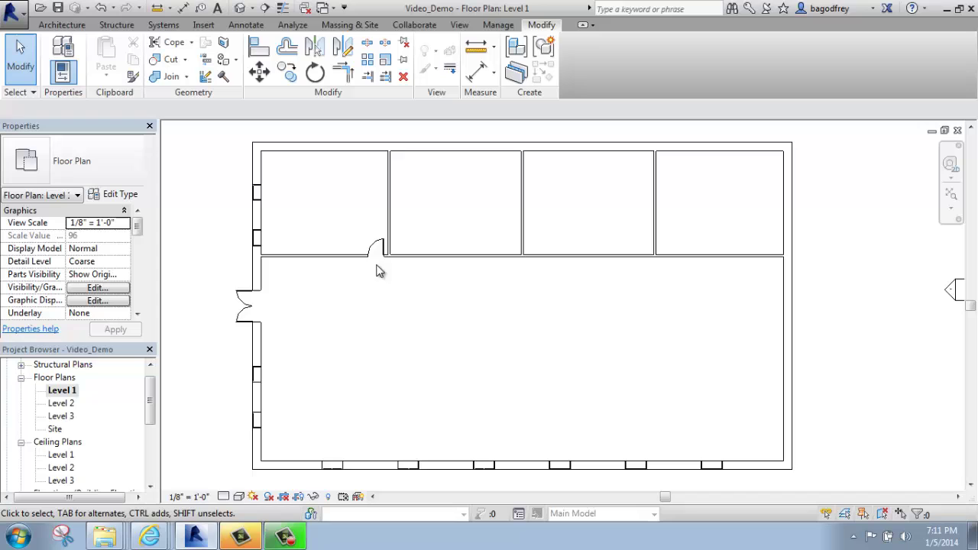
scroll(388, 228, "up", 3)
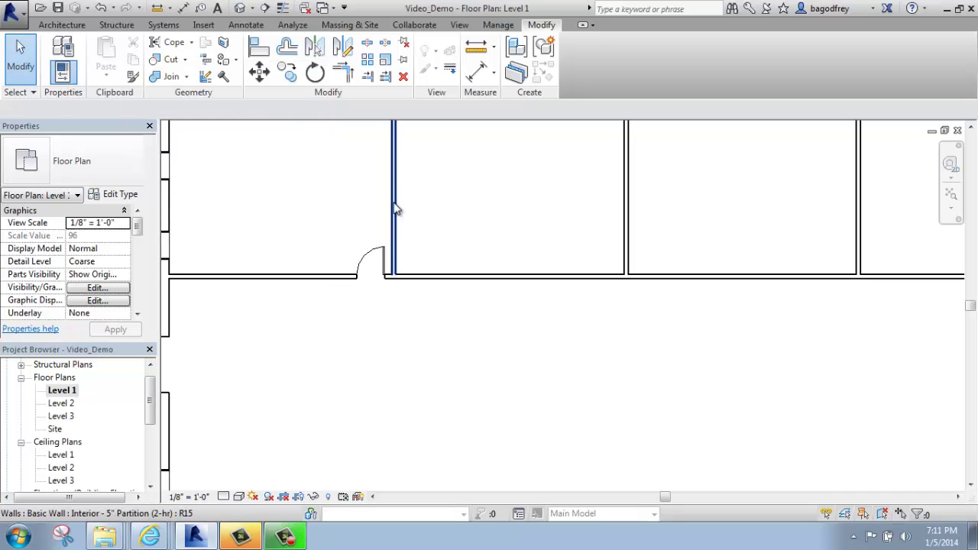
Mirror a copy of the single-flush door across the vertical partition wall into the second room
left_click(383, 265)
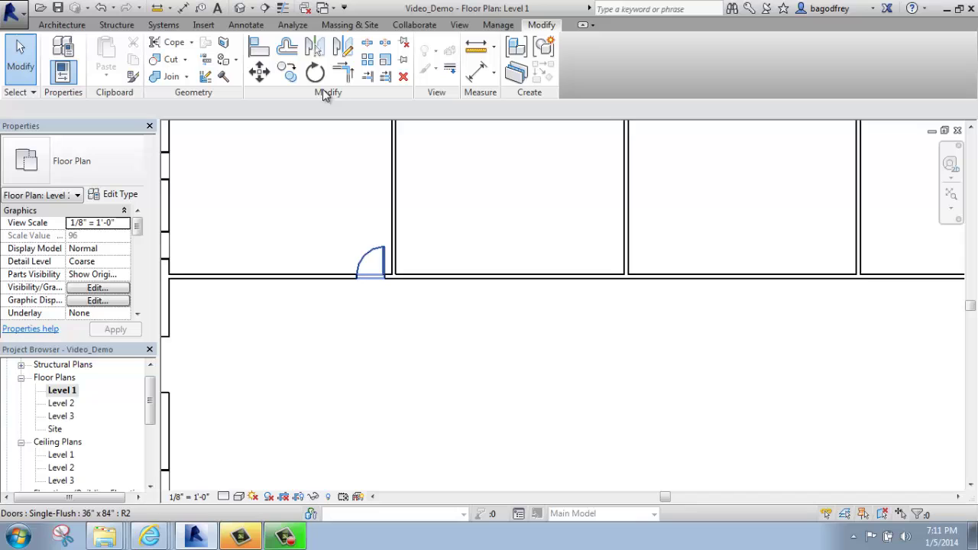
left_click(316, 48)
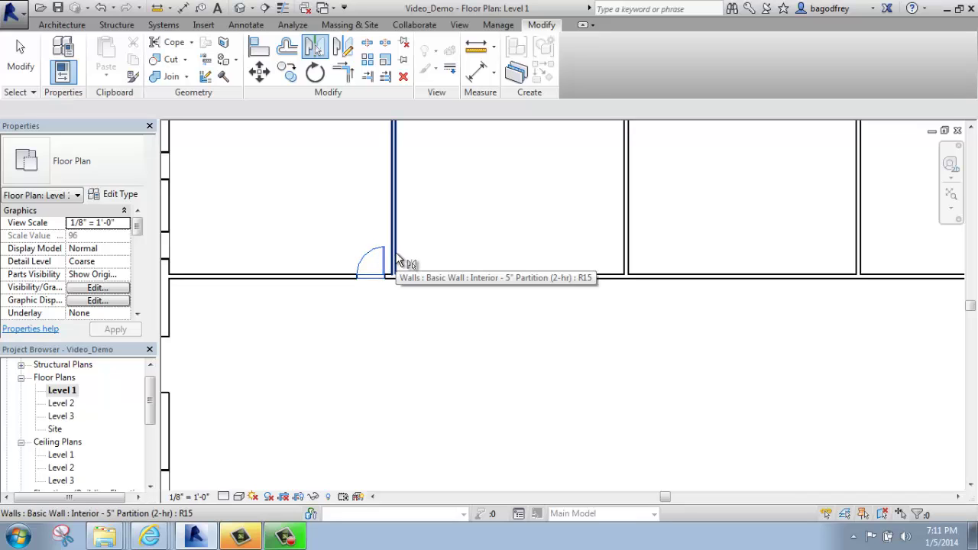
left_click(373, 262)
key("Return")
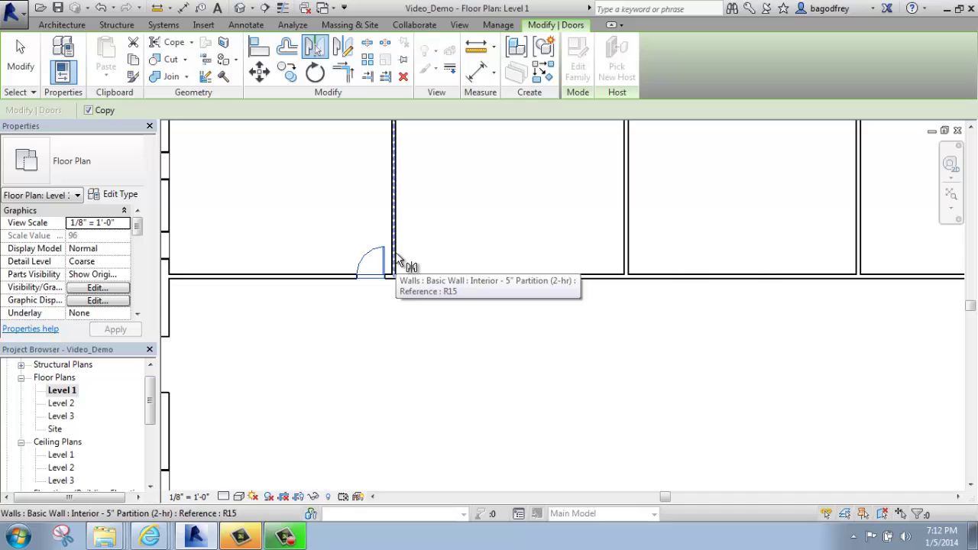
left_click(397, 260)
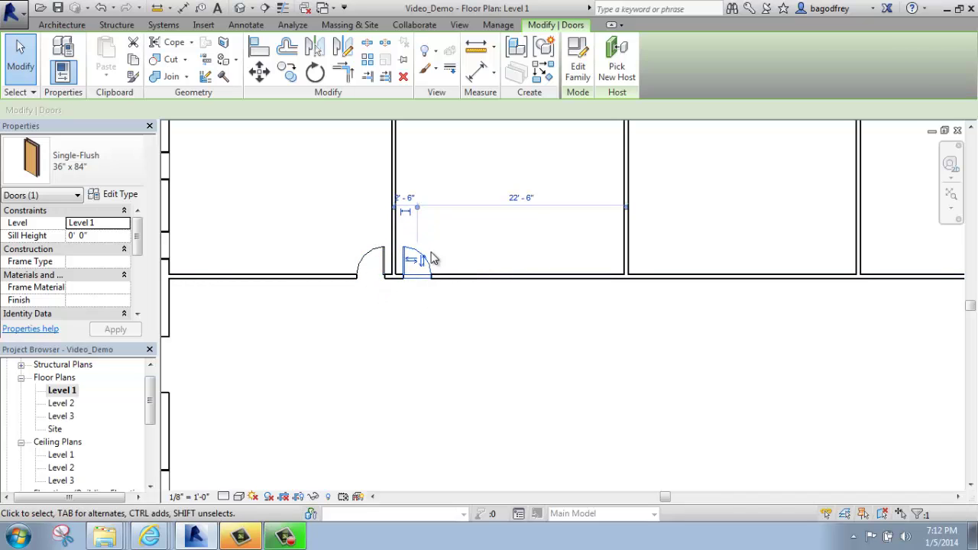
scroll(437, 299, "down", 1)
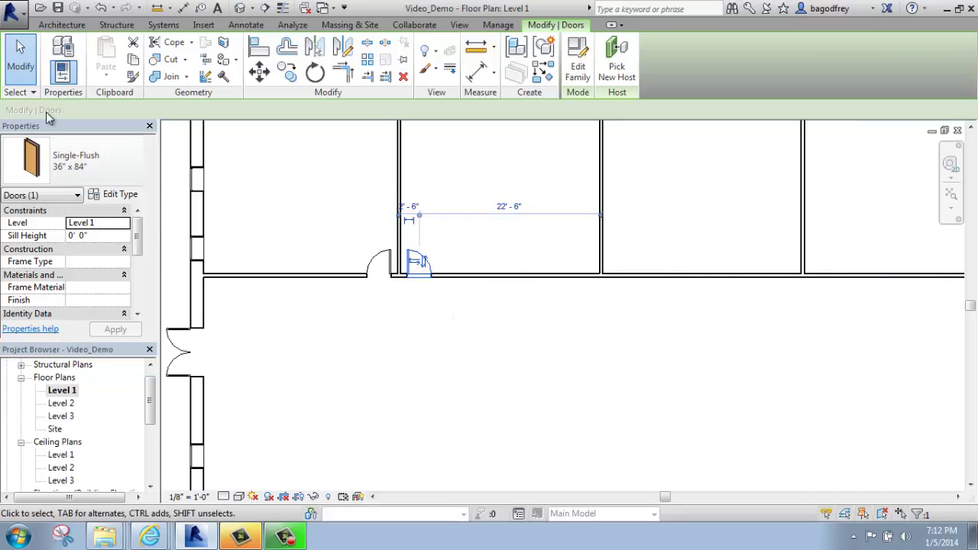
Show the whole row of rooms and mirror the left door across the partition wall
left_click(371, 302)
scroll(372, 299, "down", 2)
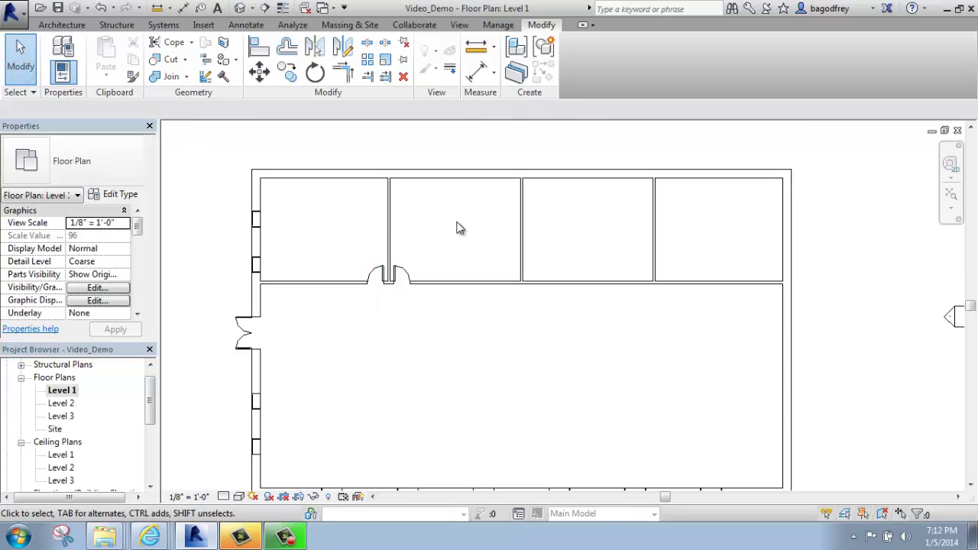
middle_click_drag(458, 228, 428, 249)
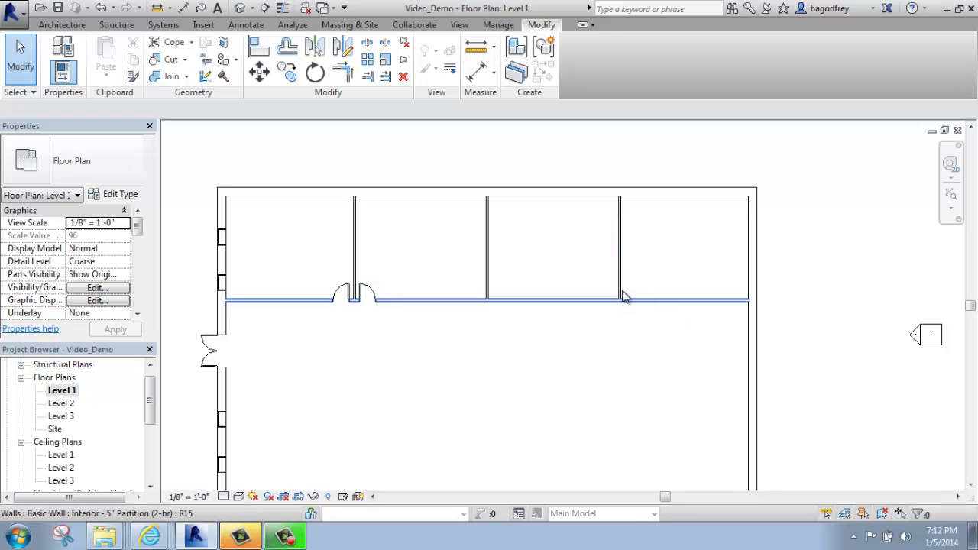
scroll(341, 302, "up", 4)
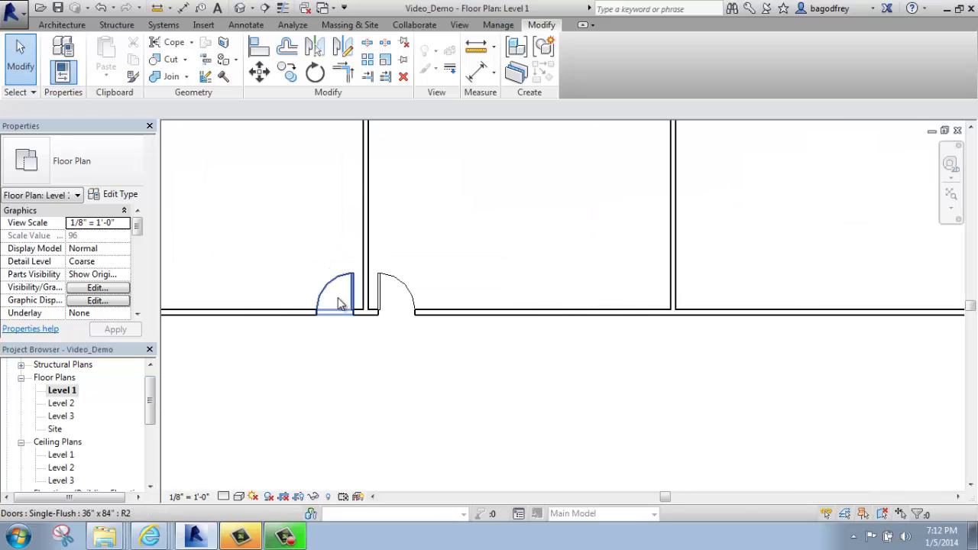
left_click(289, 74)
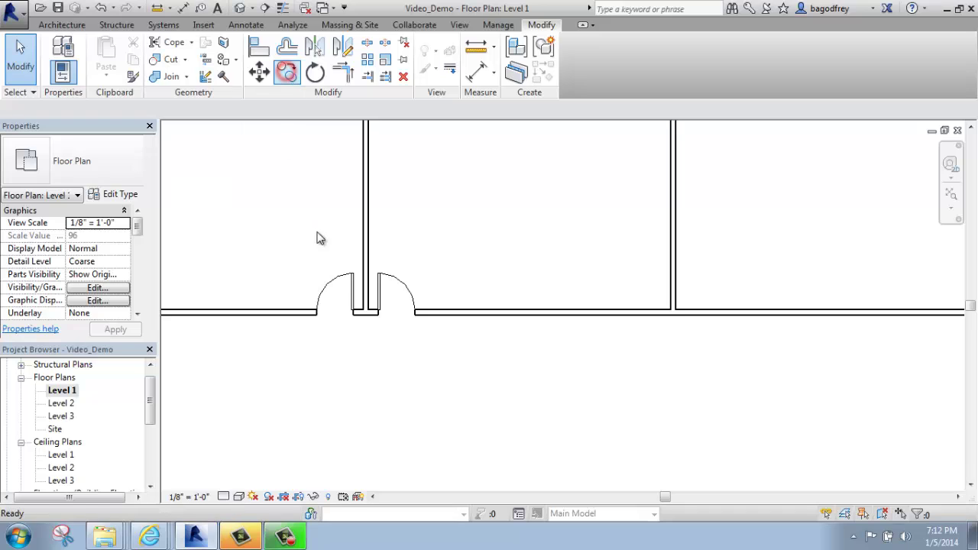
left_click(338, 285)
left_click(374, 277)
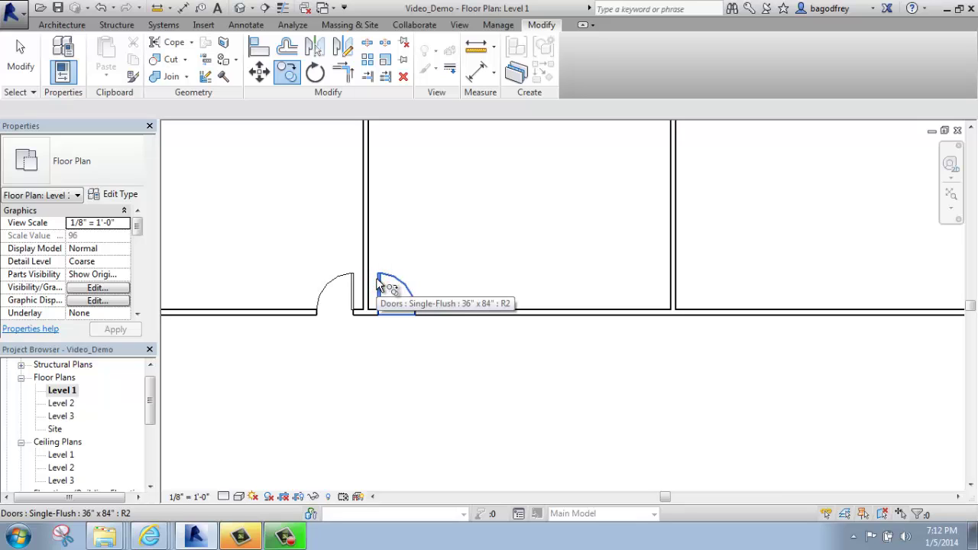
Copy the door pair with Move (MV) to the wall junction between rooms 3 and 4
left_click(345, 293)
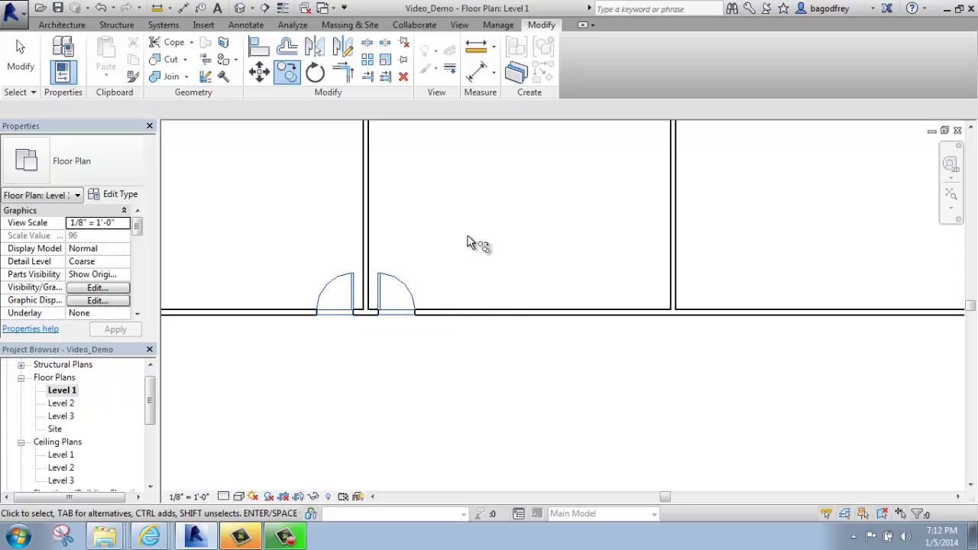
key("m")
key("v")
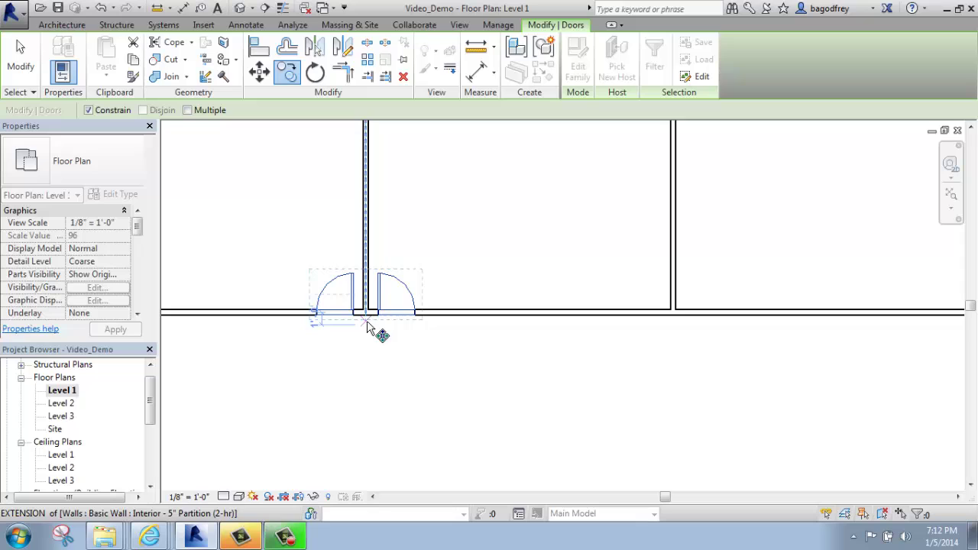
scroll(362, 321, "up", 5)
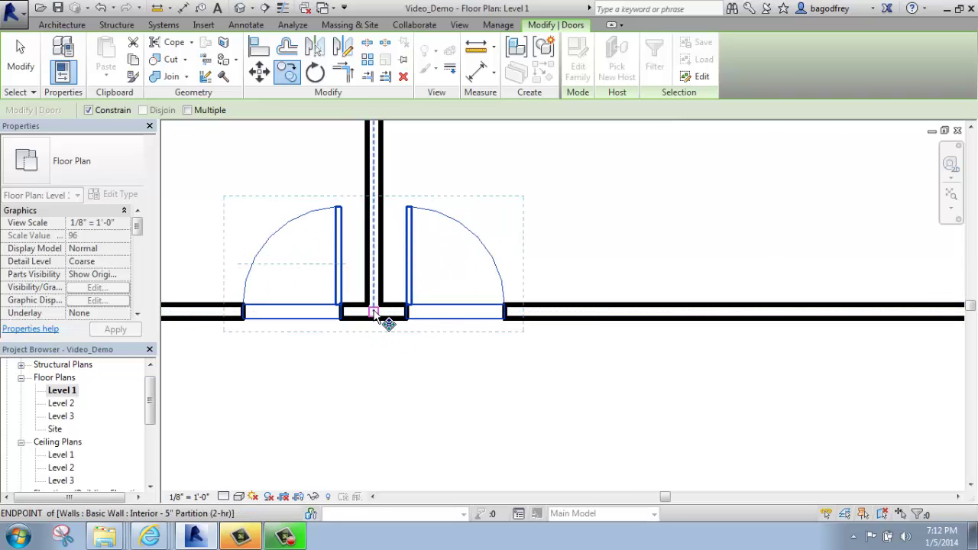
left_click(374, 315)
scroll(375, 314, "down", 5)
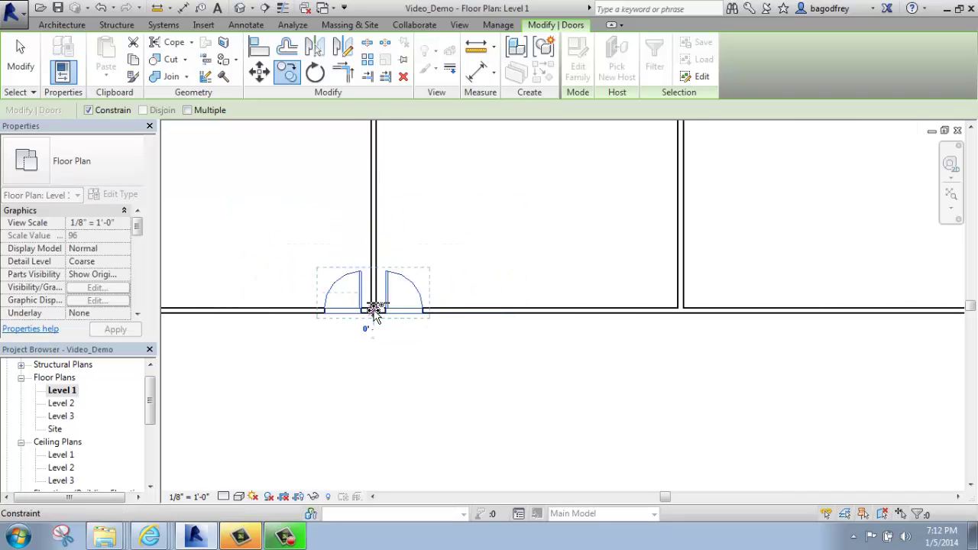
scroll(374, 310, "down", 2)
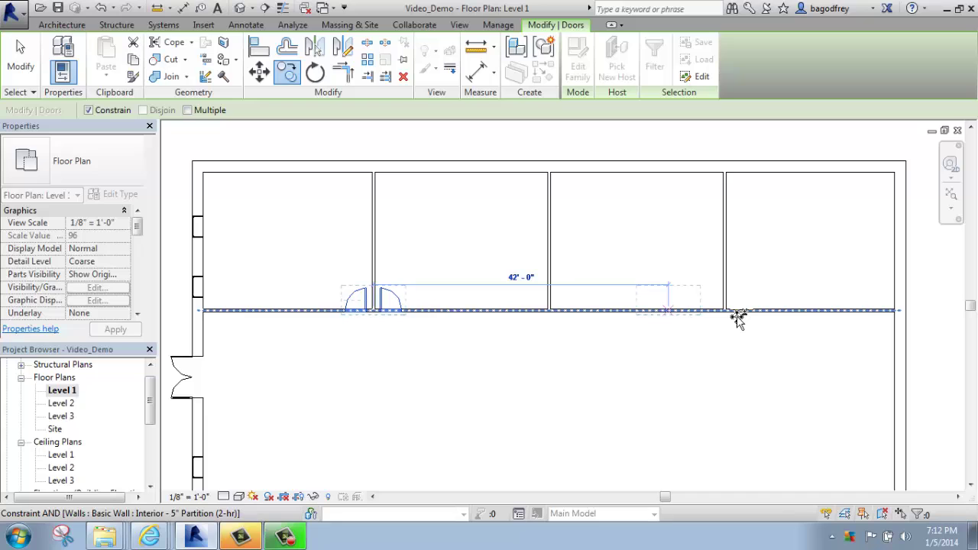
scroll(739, 315, "up", 3)
scroll(739, 314, "up", 2)
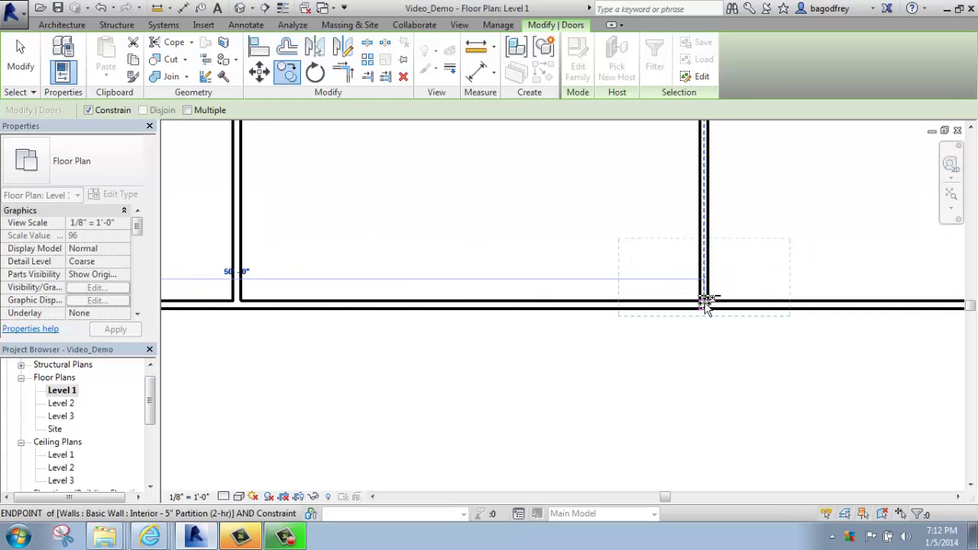
left_click(705, 305)
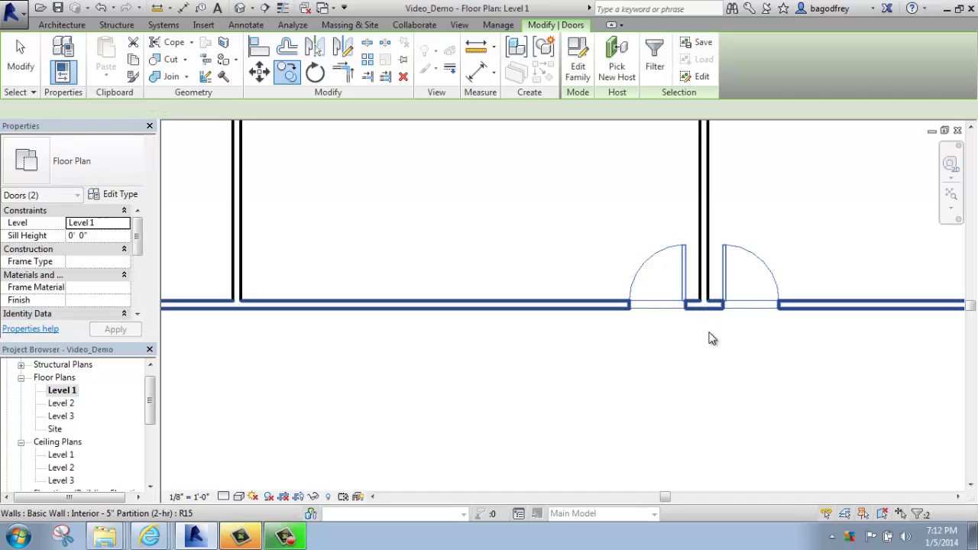
left_click(710, 332)
scroll(703, 347, "down", 3)
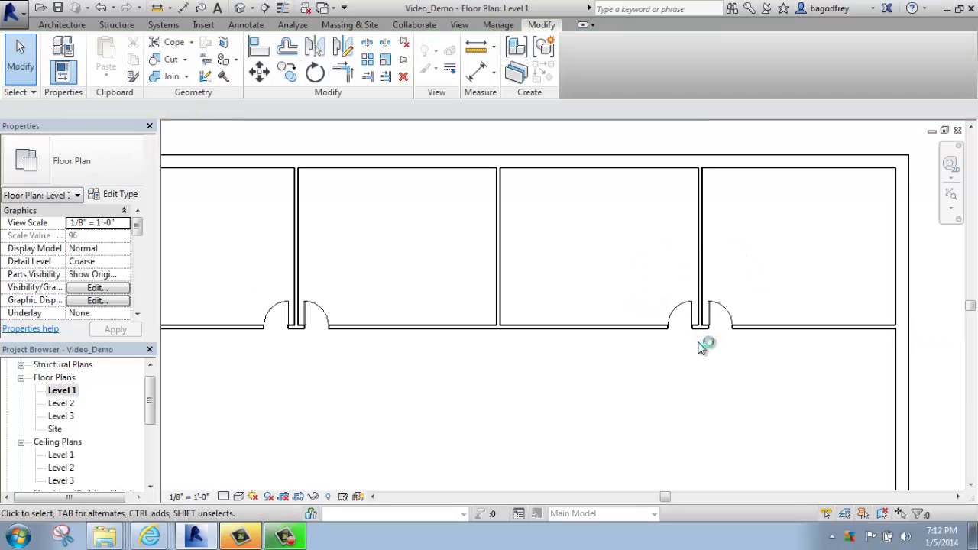
middle_click_drag(577, 380, 559, 297)
scroll(569, 321, "down", 2)
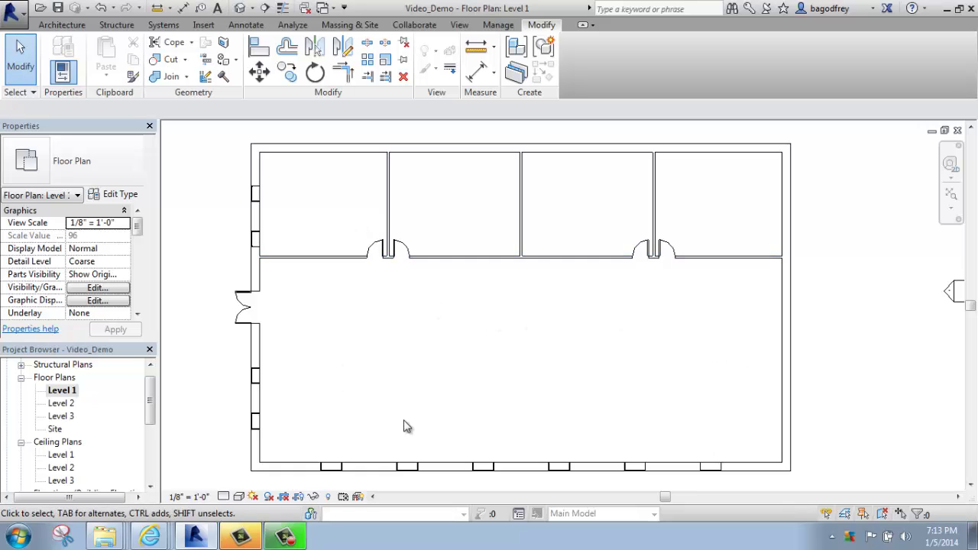
right_click(545, 448)
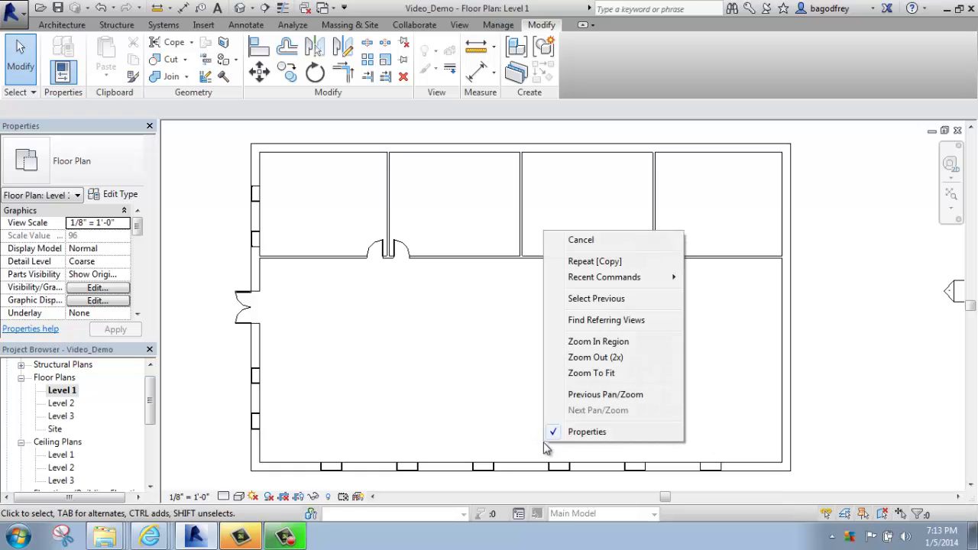
left_click(487, 425)
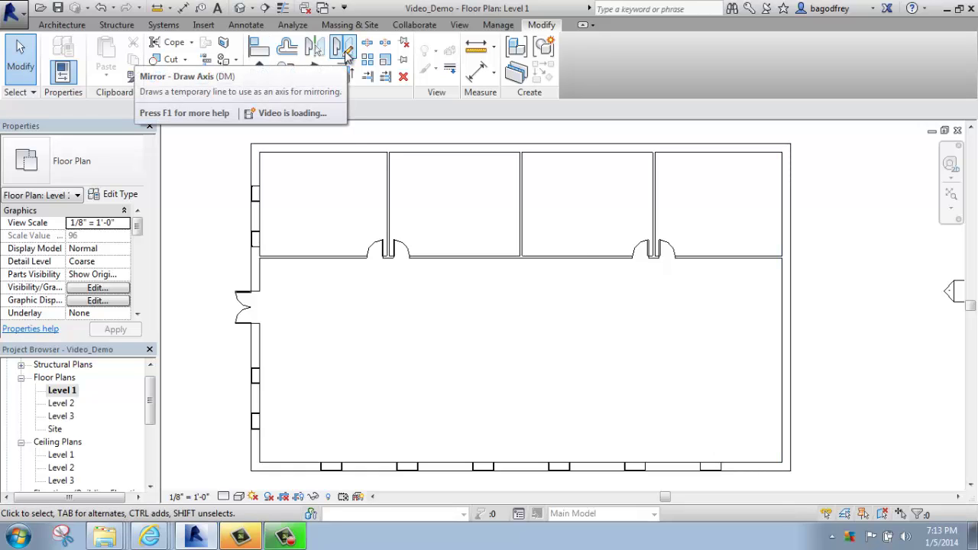
Mirror the upper interior walls and door pairs about a horizontal axis from the right wall's midpoint
left_click(346, 53)
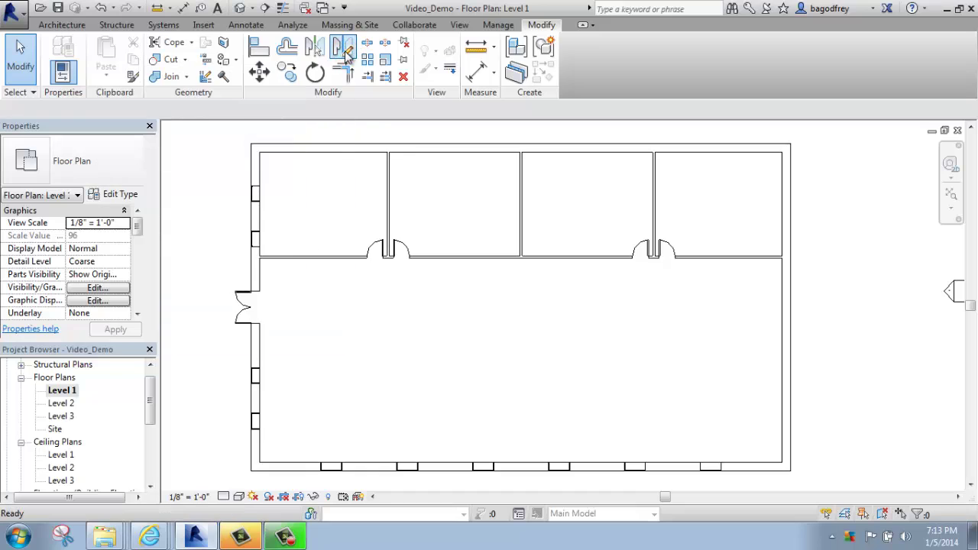
mouse_move(702, 195)
left_mouse_down()
mouse_move(616, 240)
mouse_move(563, 249)
left_mouse_up()
left_click_drag(474, 261, 343, 294)
key("Return")
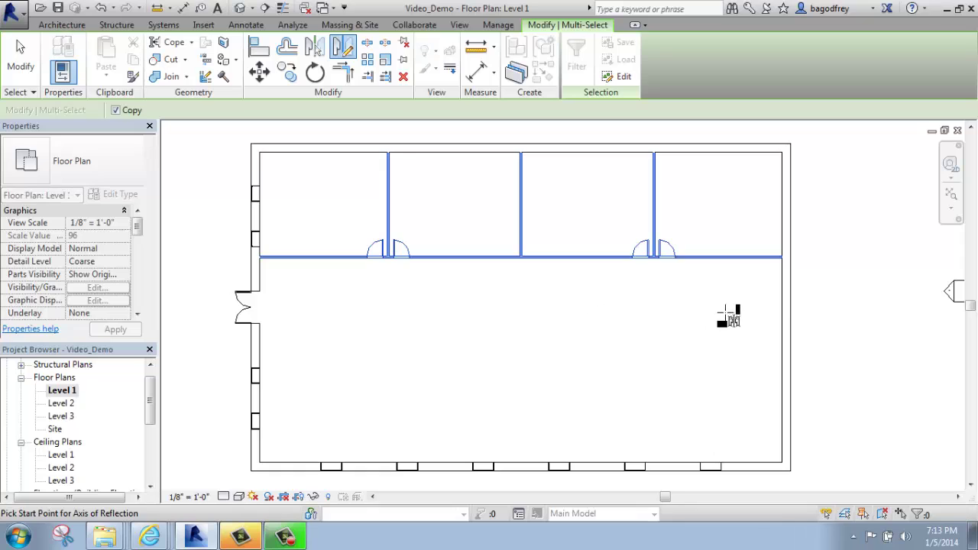
left_click(787, 312)
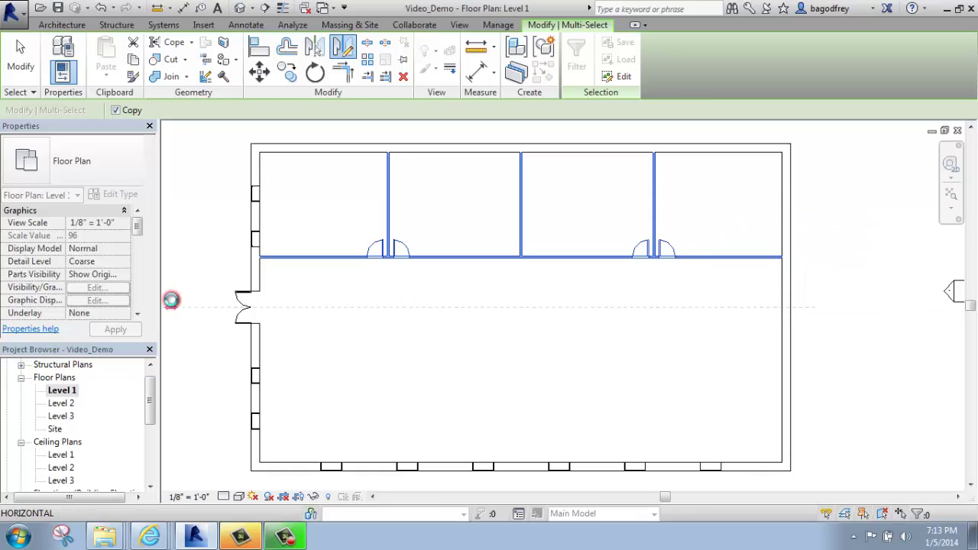
left_click(175, 307)
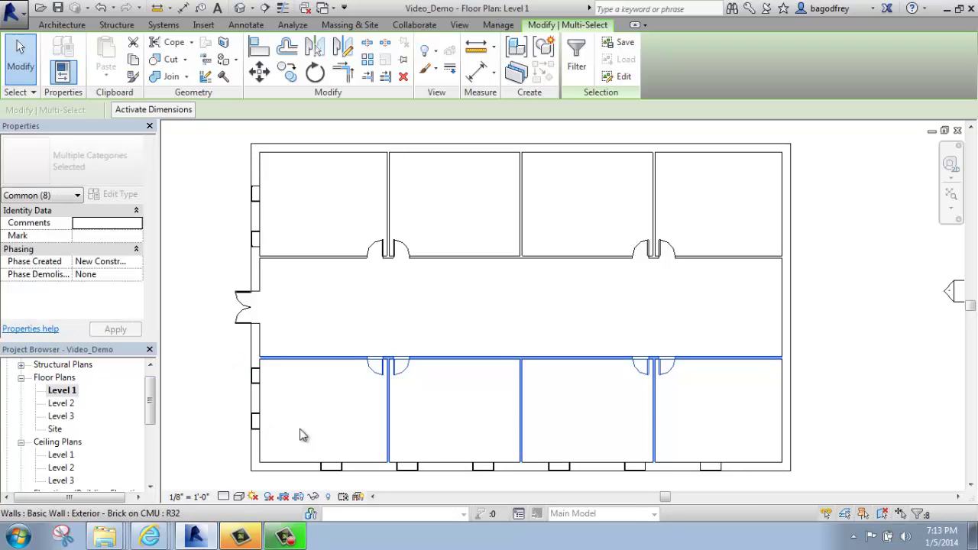
left_click(851, 365)
middle_click_drag(589, 428, 598, 406)
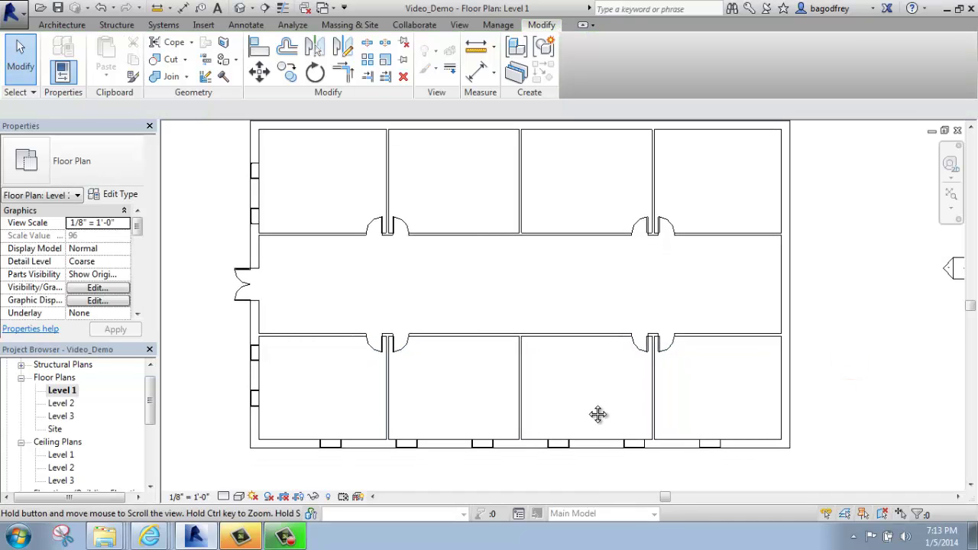
scroll(646, 449, "up", 5)
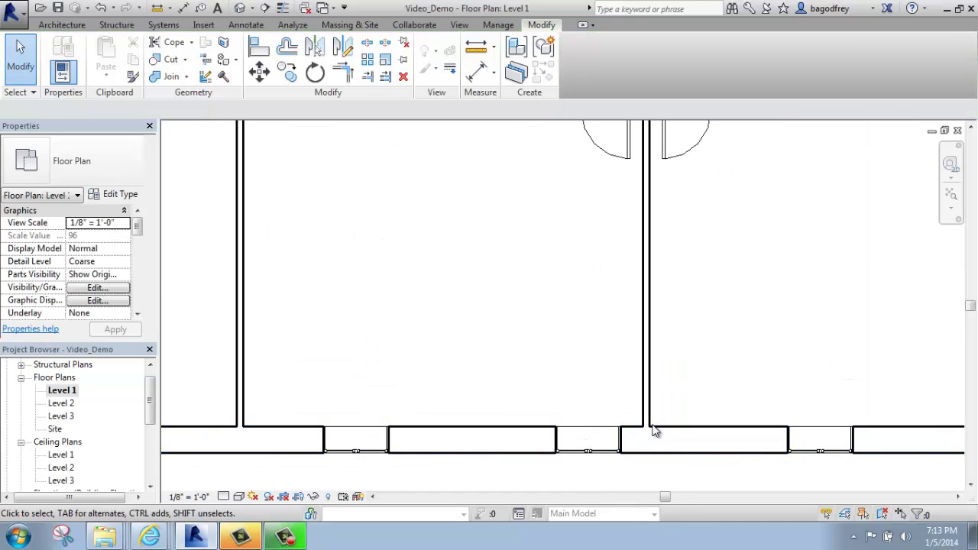
scroll(671, 424, "down", 5)
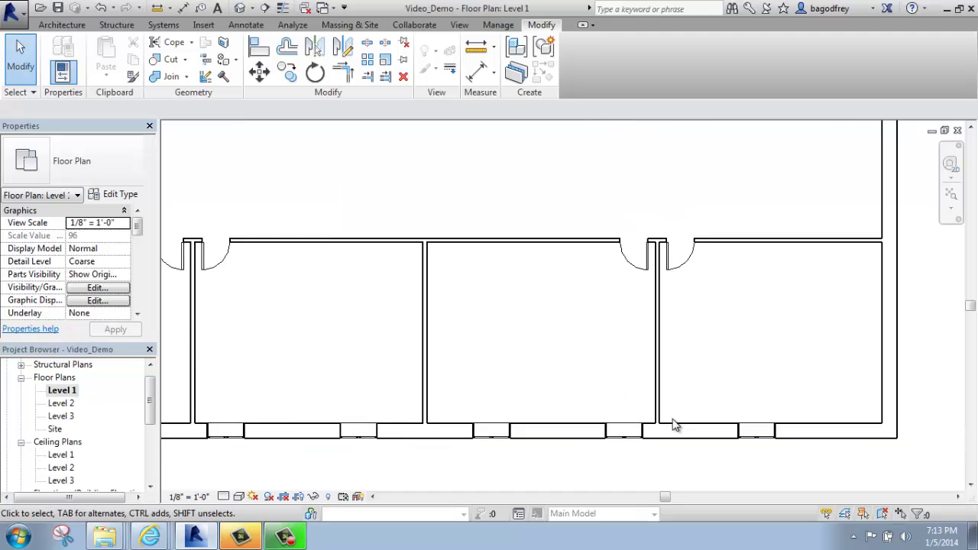
scroll(544, 349, "down", 1)
middle_click_drag(535, 326, 540, 360)
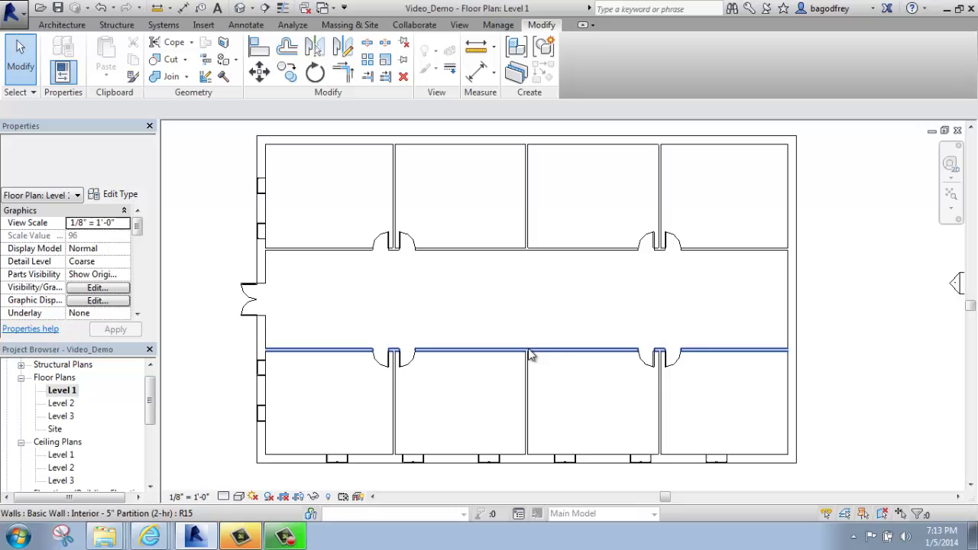
left_click(817, 311)
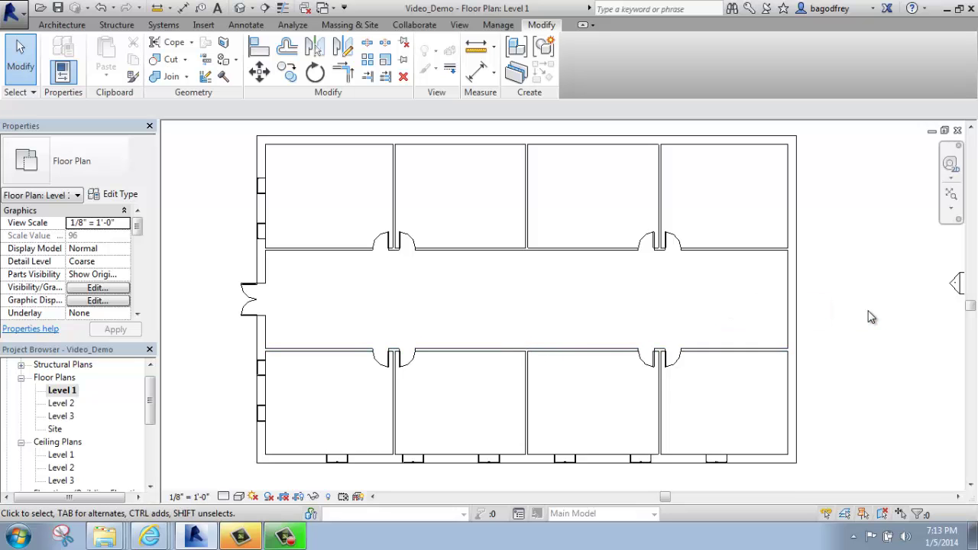